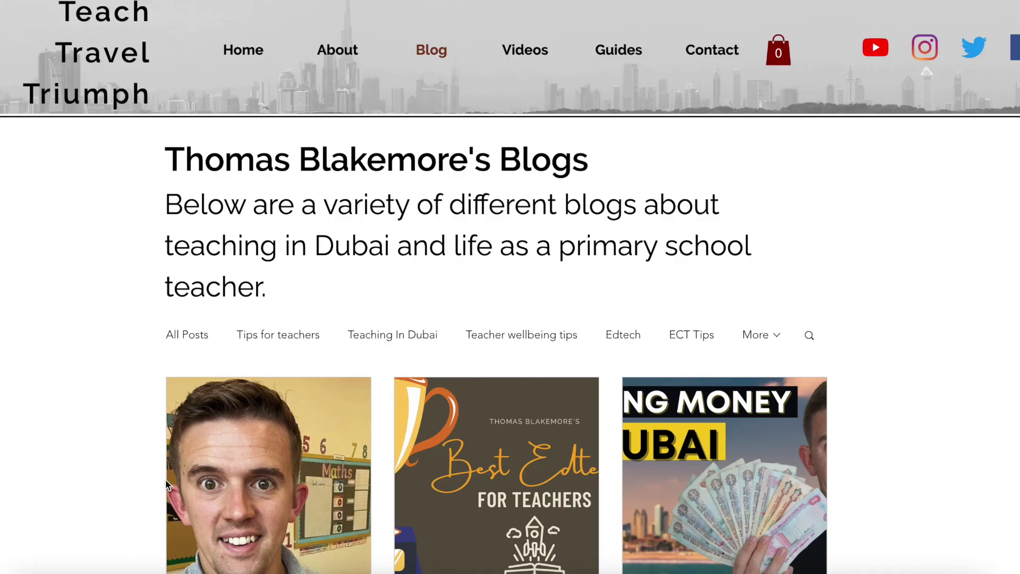
Open the Edtech post 'The best websites for primary school teachers' and scroll through its site list
scroll(168, 485, "down", 1)
left_click(467, 485)
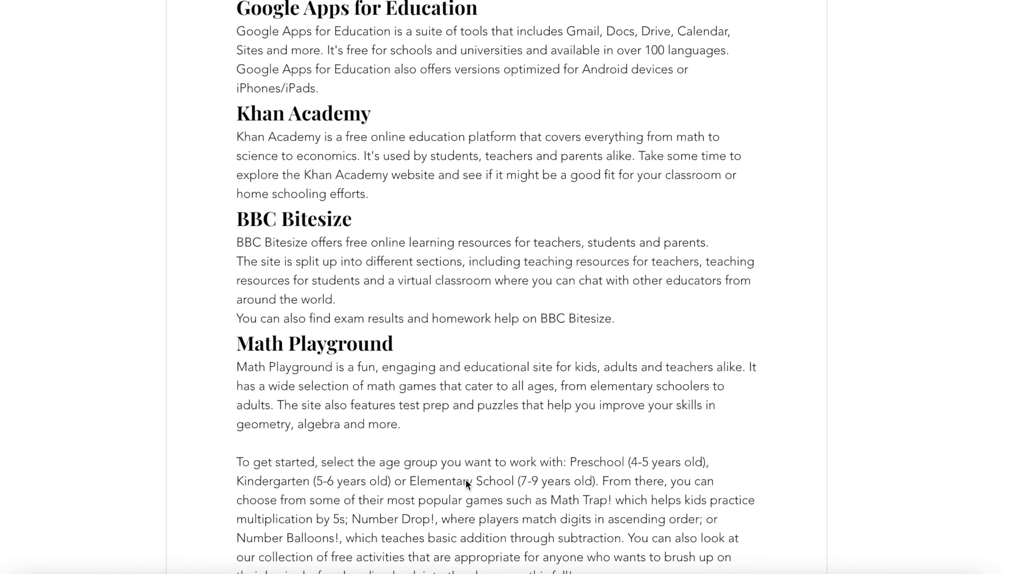
scroll(466, 480, "down", 3)
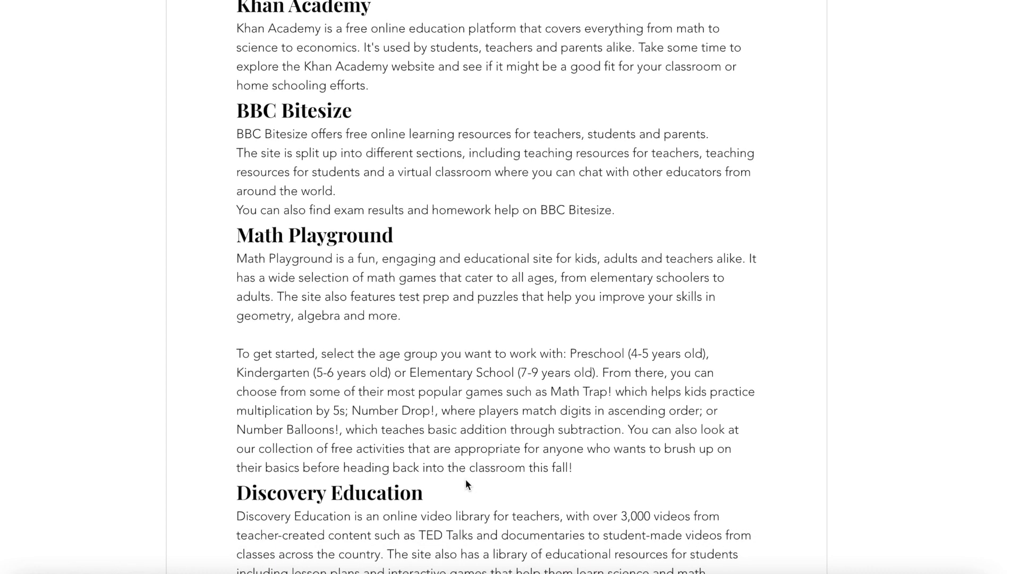
scroll(465, 479, "down", 2)
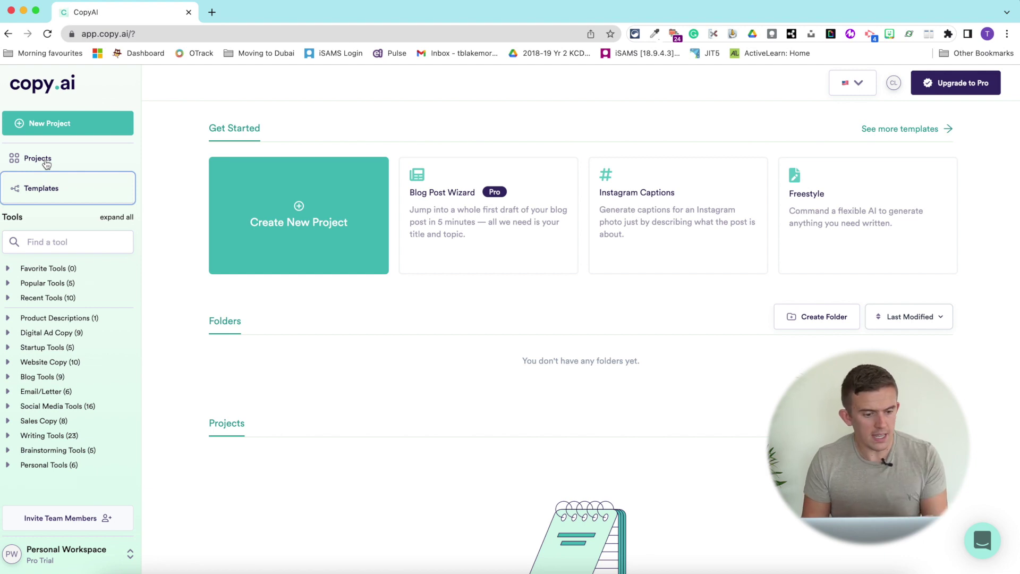
Start a new untitled project from the Write Blog Outline template in the templates gallery
left_click(40, 194)
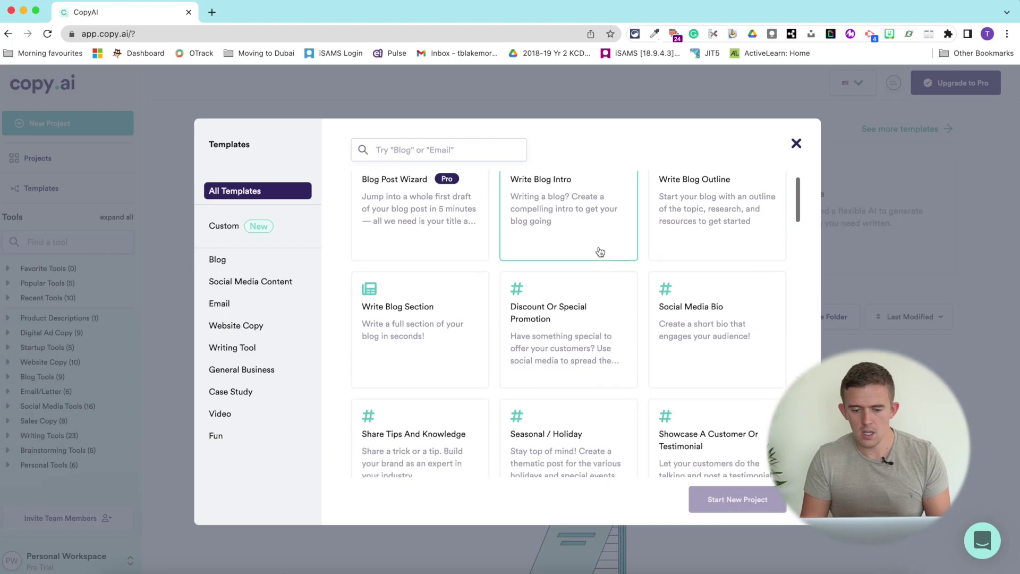
scroll(601, 251, "down", 2)
scroll(600, 251, "down", 2)
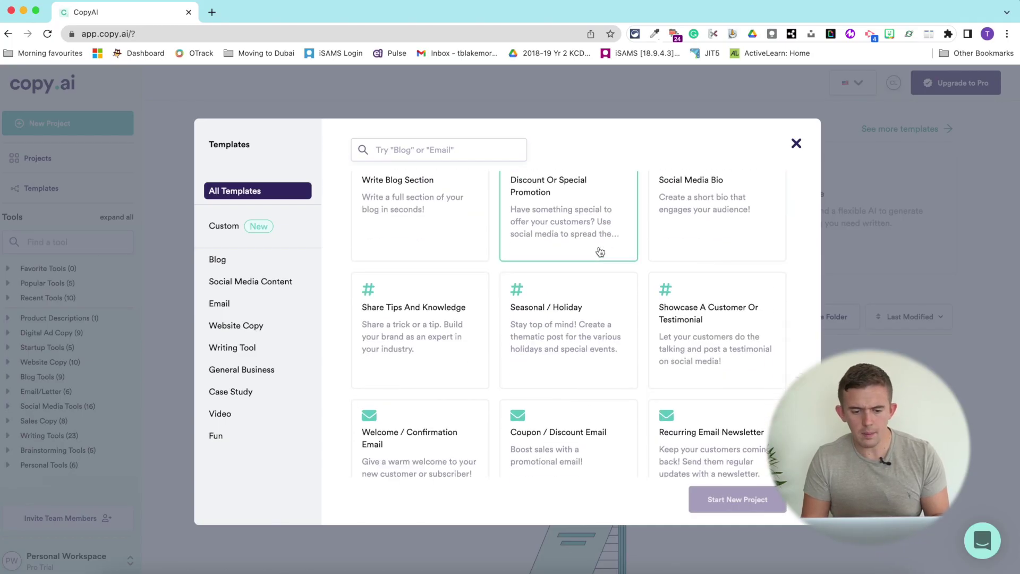
scroll(601, 251, "up", 3)
left_click(740, 242)
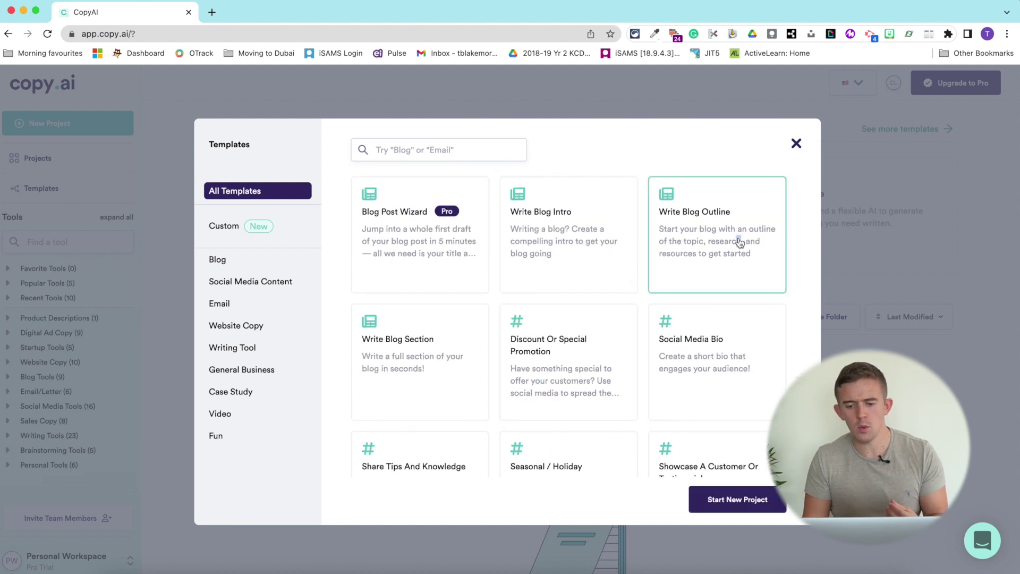
left_click(754, 507)
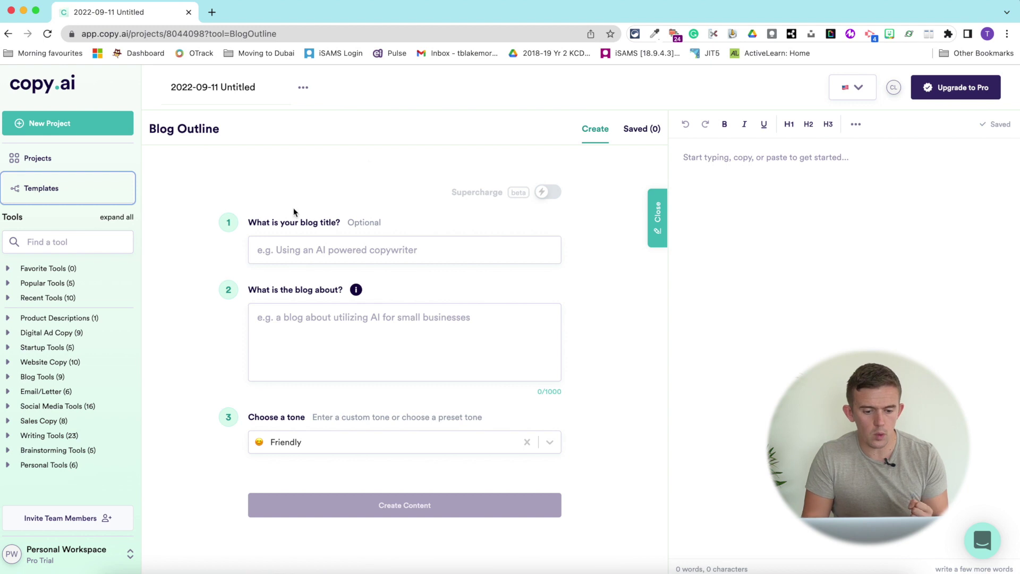
Title the outline 'Tips for returning back to school', describe it as primary-school return tips, keep Friendly tone
left_click(335, 255)
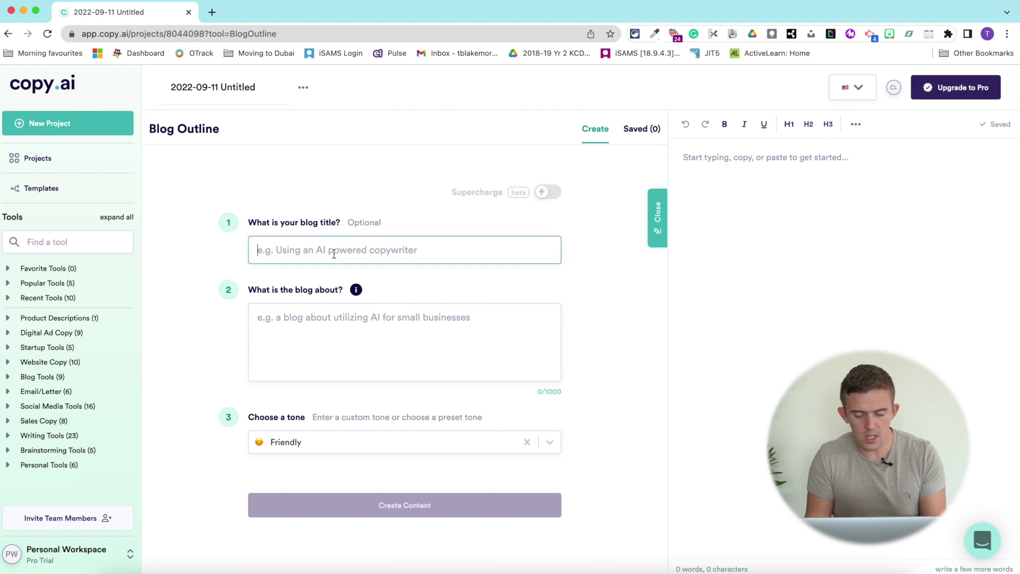
type("Tips for returning bac")
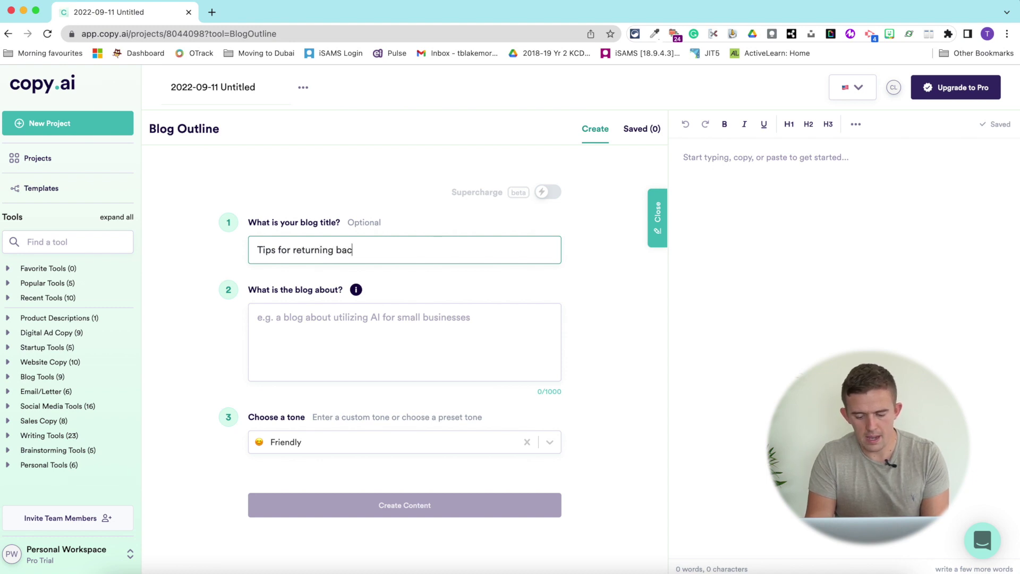
left_click(290, 320)
type("Thi")
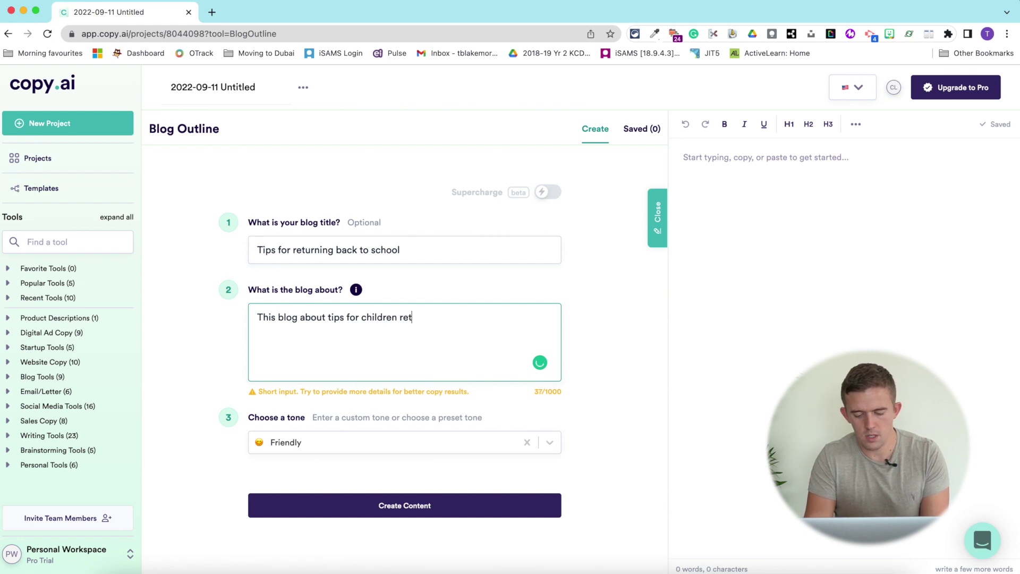
type("rning back to primary school")
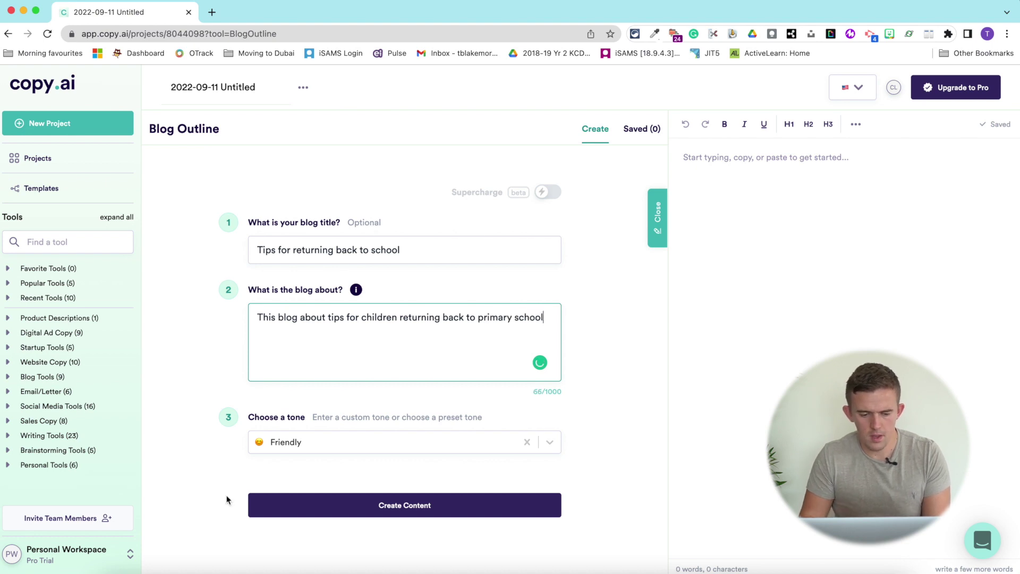
left_click(295, 448)
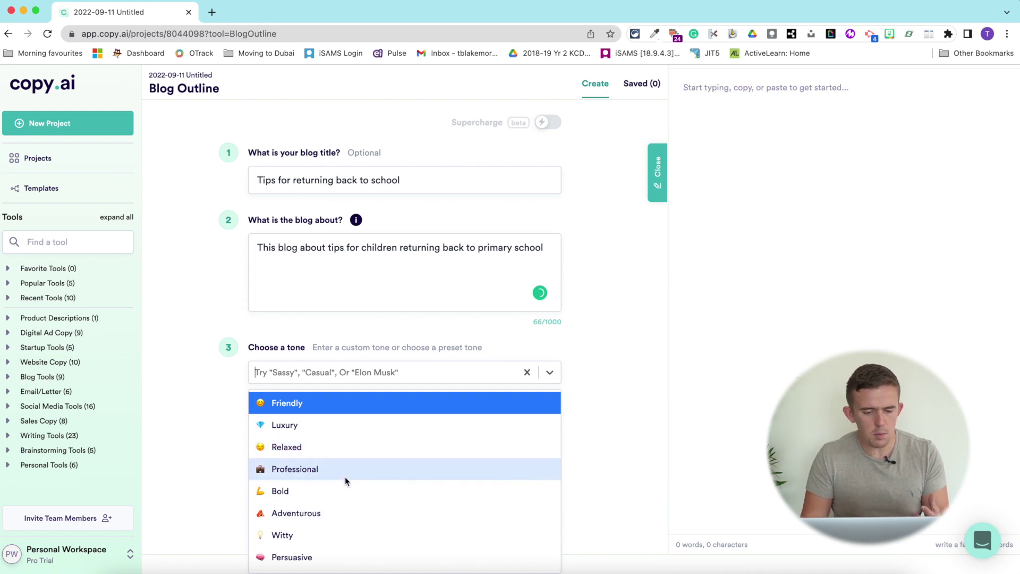
left_click(235, 407)
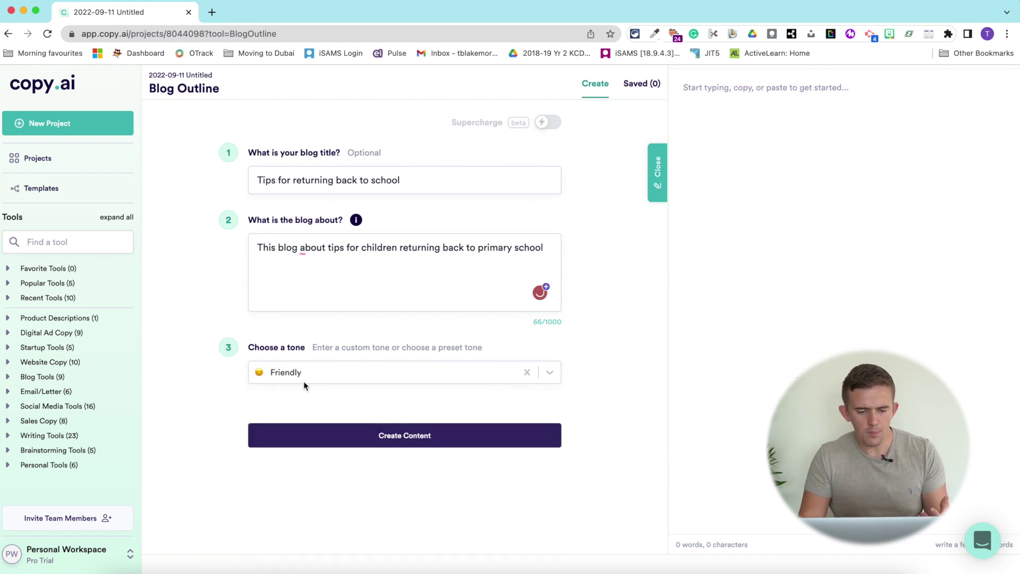
Generate the blog outlines and review sections such as 'Practice using the alarm clock'
left_click(396, 437)
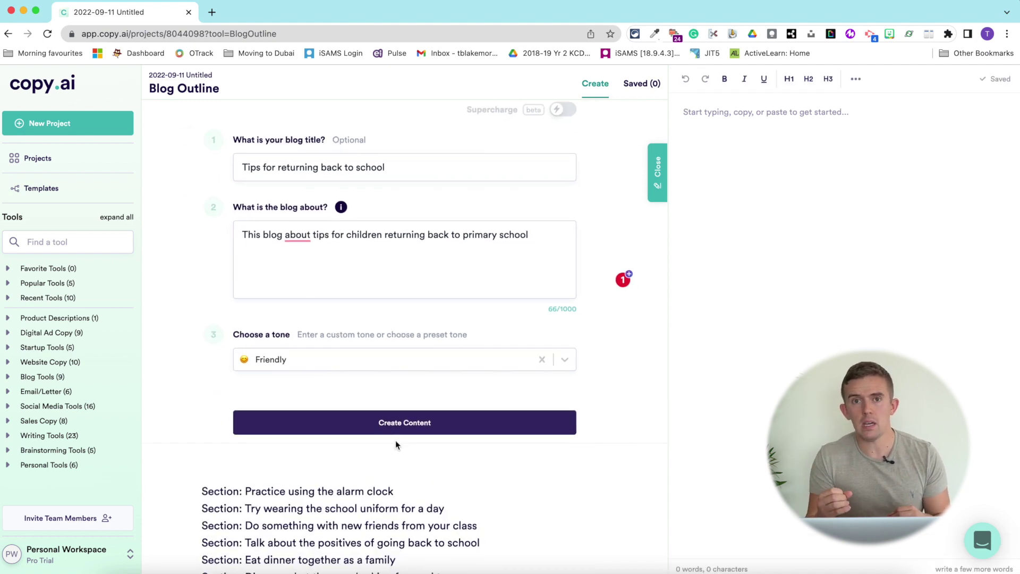
scroll(395, 444, "down", 5)
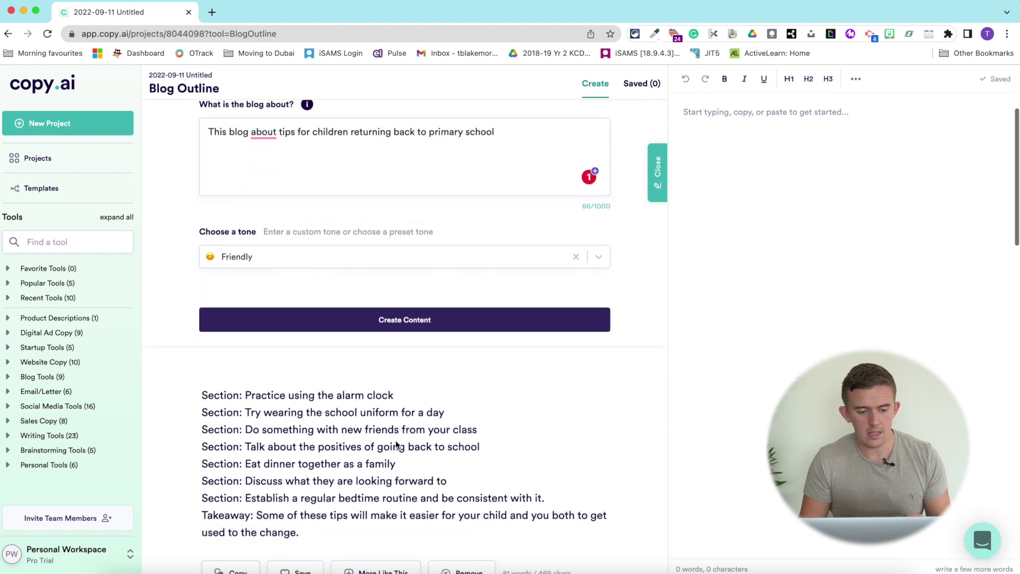
scroll(397, 445, "up", 1)
scroll(394, 440, "down", 1)
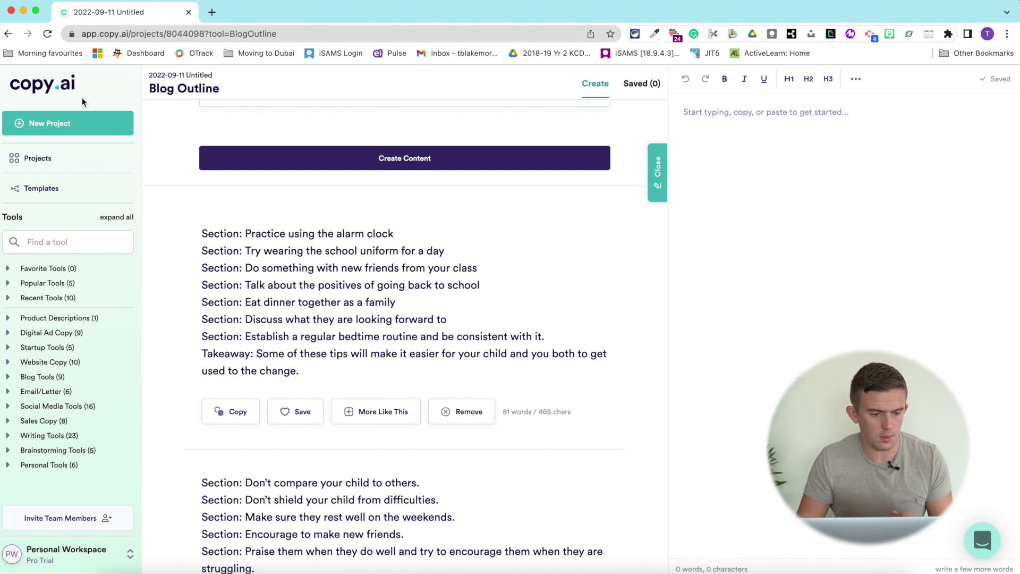
left_click(40, 187)
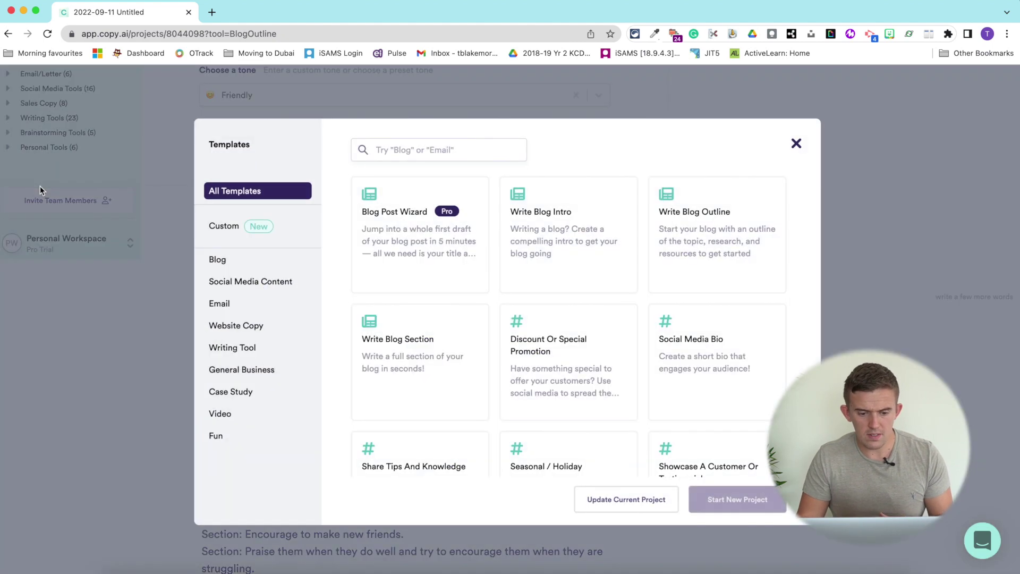
Close the templates gallery, return to the dashboard and start a new Freestyle project
scroll(563, 312, "down", 5)
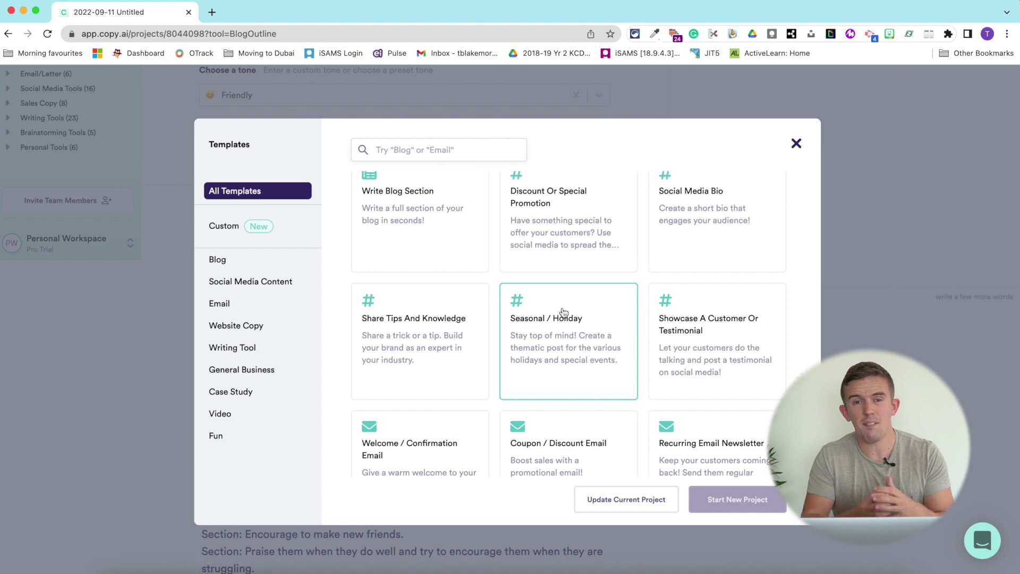
left_click(796, 143)
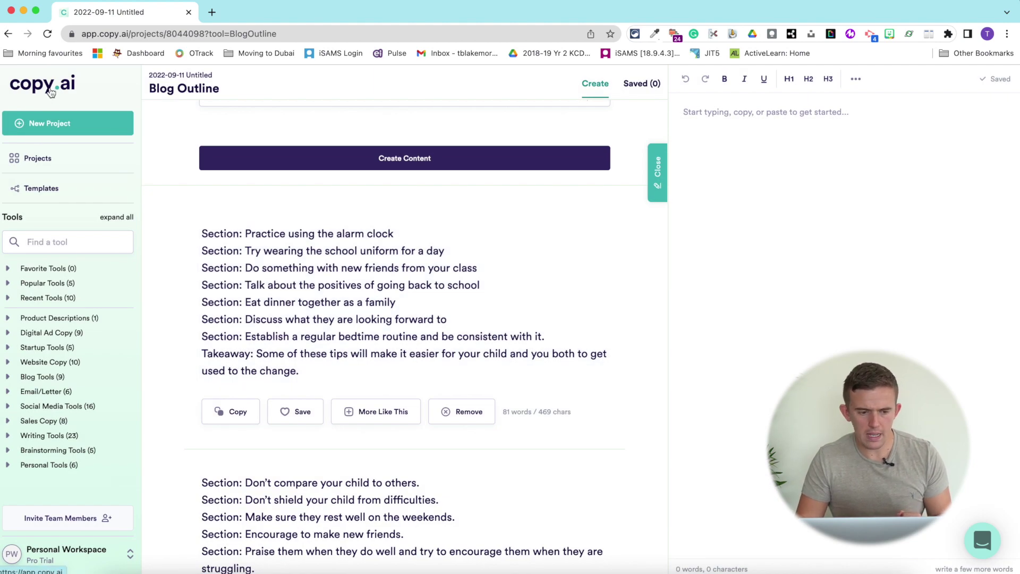
left_click(75, 92)
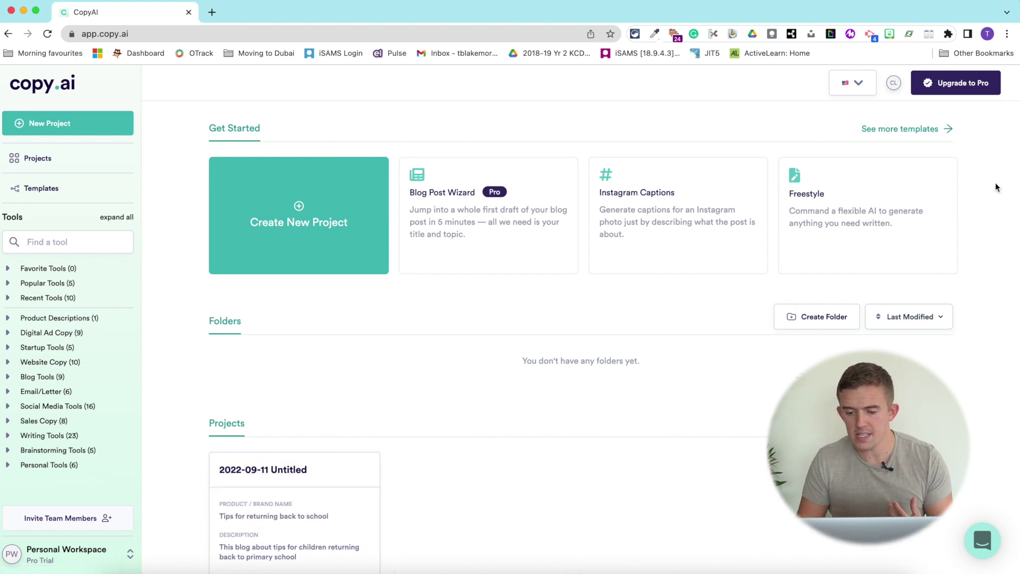
left_click(852, 190)
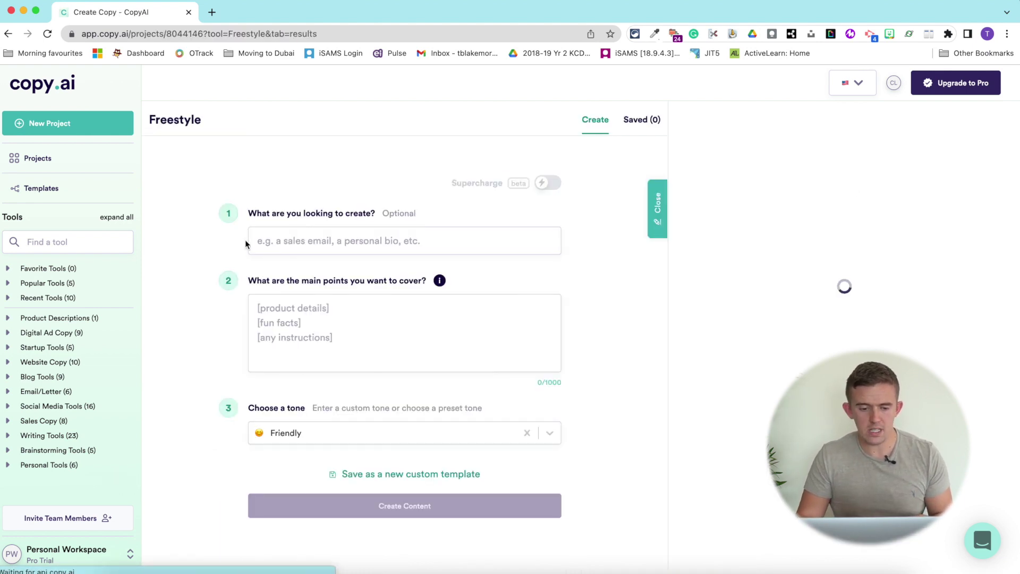
Enter 'Blog for children returning back to school' as what to create
left_click(276, 239)
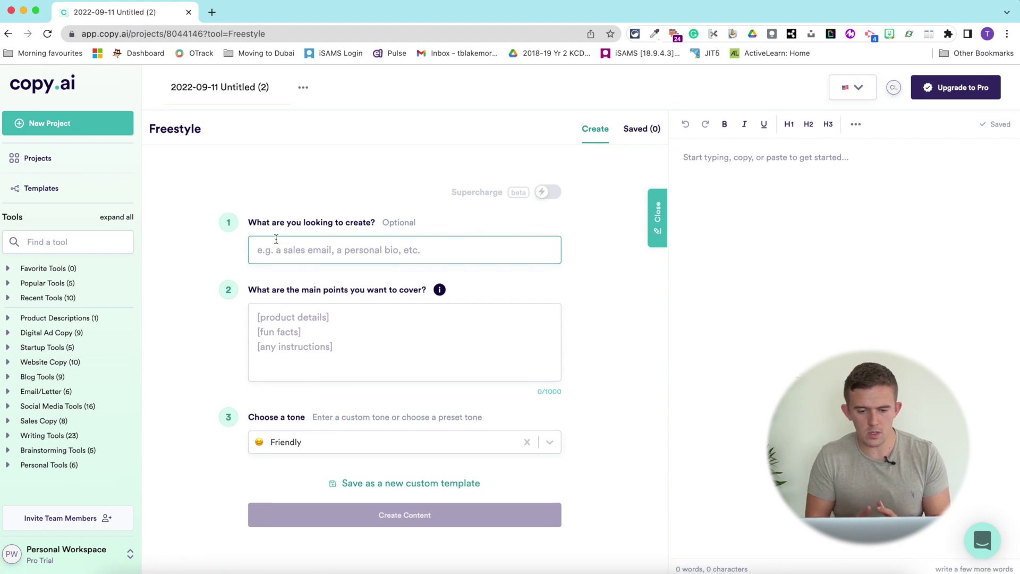
type("Blog for ")
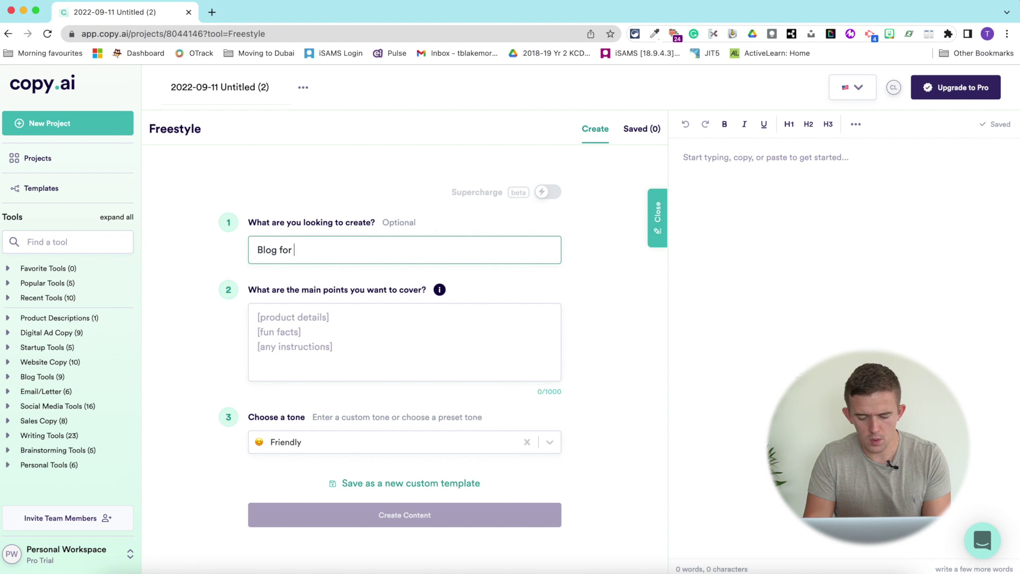
type("children returning back to school")
Set the main points to 'back to school tips for children' and generate the content
left_click(308, 340)
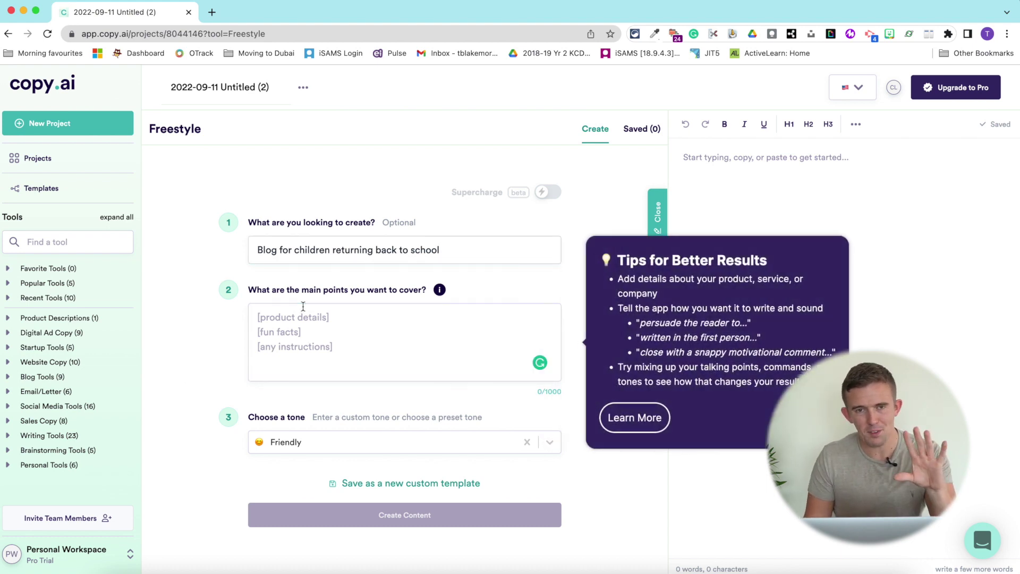
left_click(298, 327)
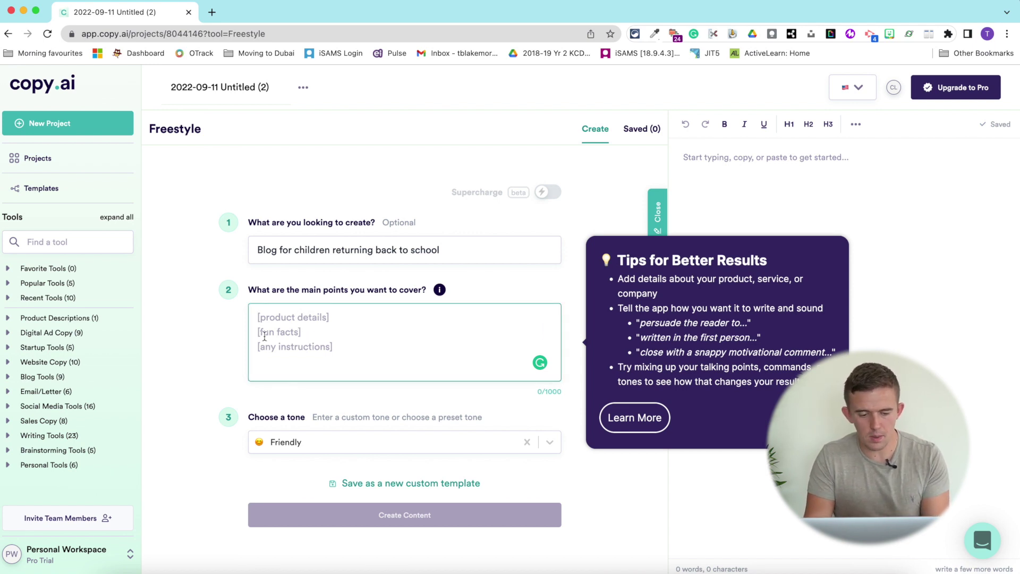
type("back to schoop")
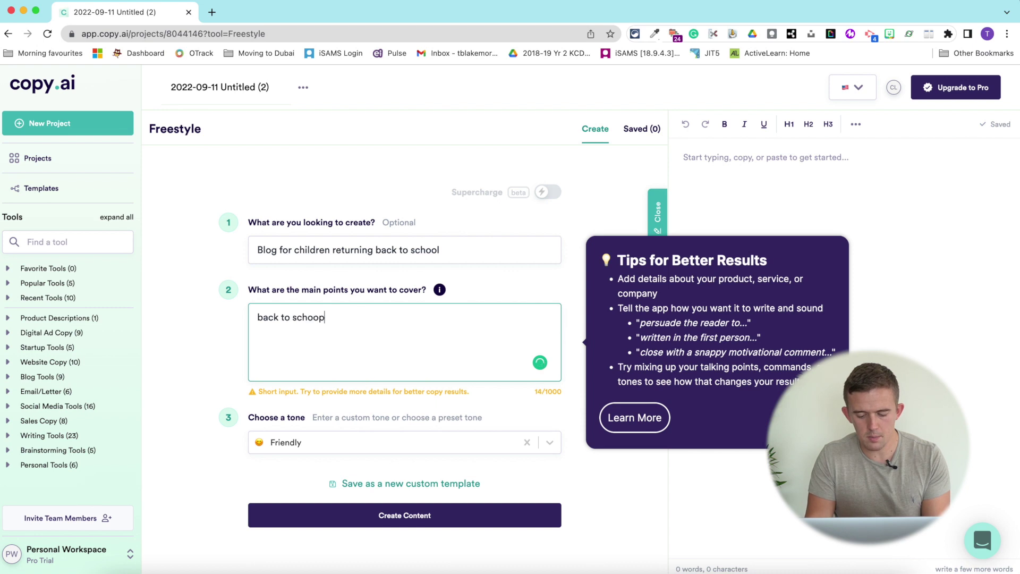
key("BackSpace")
type("l ")
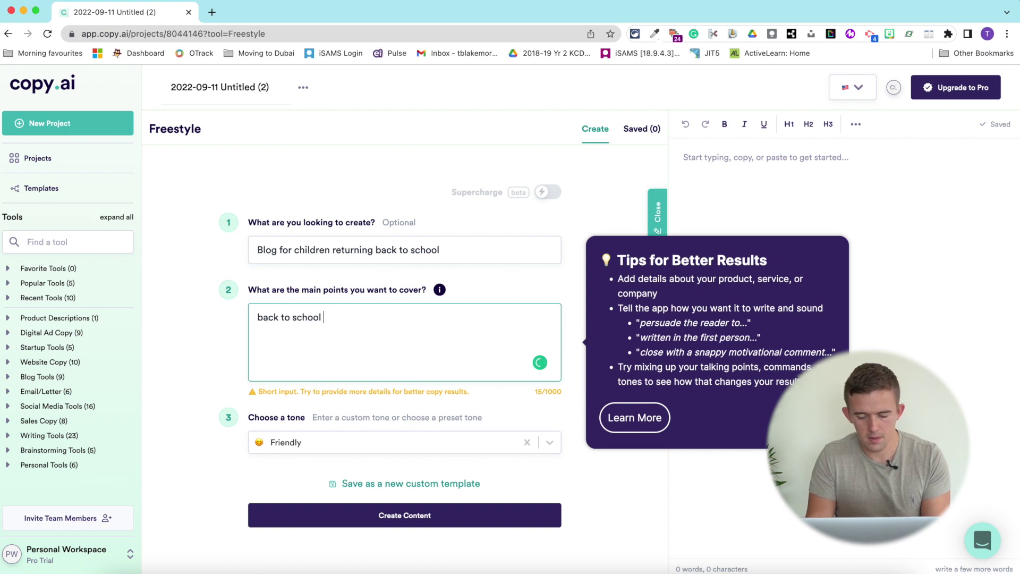
type("tips for children")
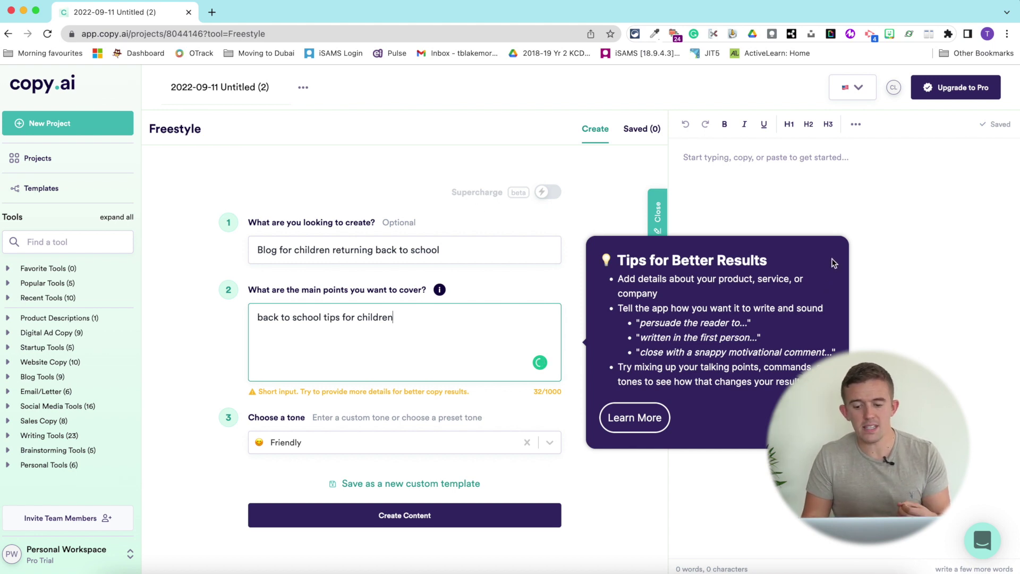
left_click(808, 287)
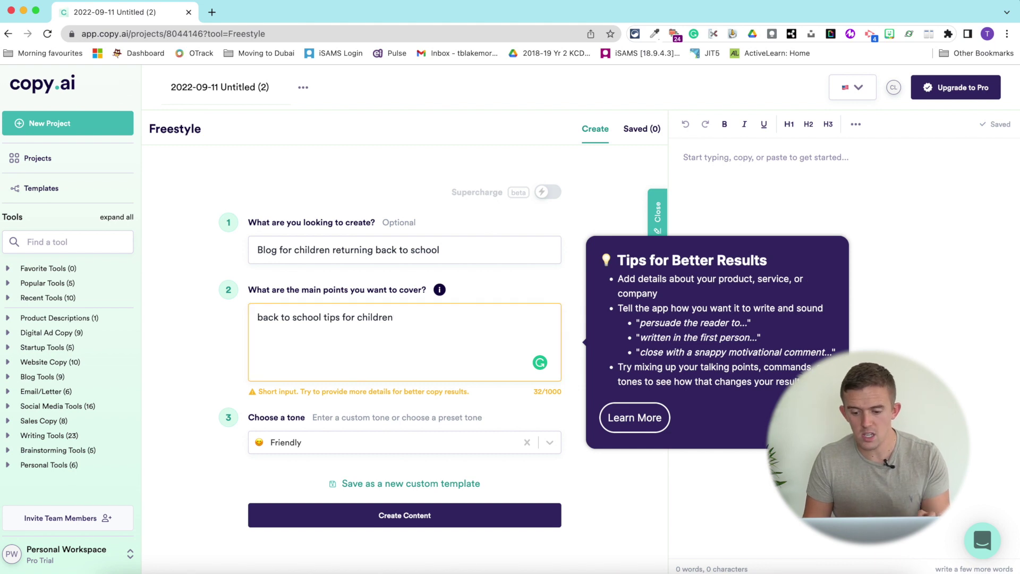
scroll(425, 460, "down", 2)
left_click(409, 472)
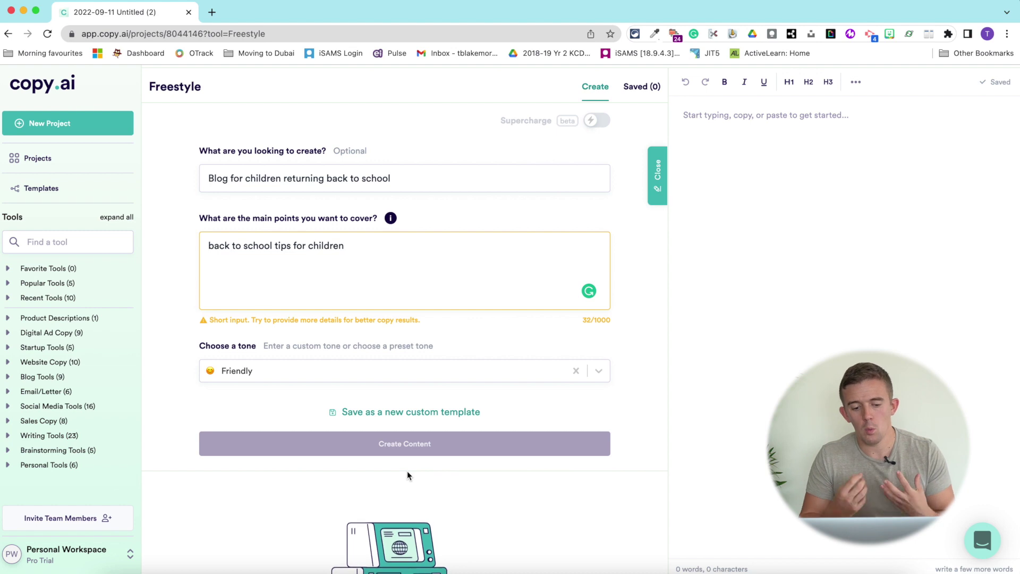
Read through the generated drafts and copy the 191-word first draft with tips like 'Don't overpack'
scroll(387, 451, "down", 9)
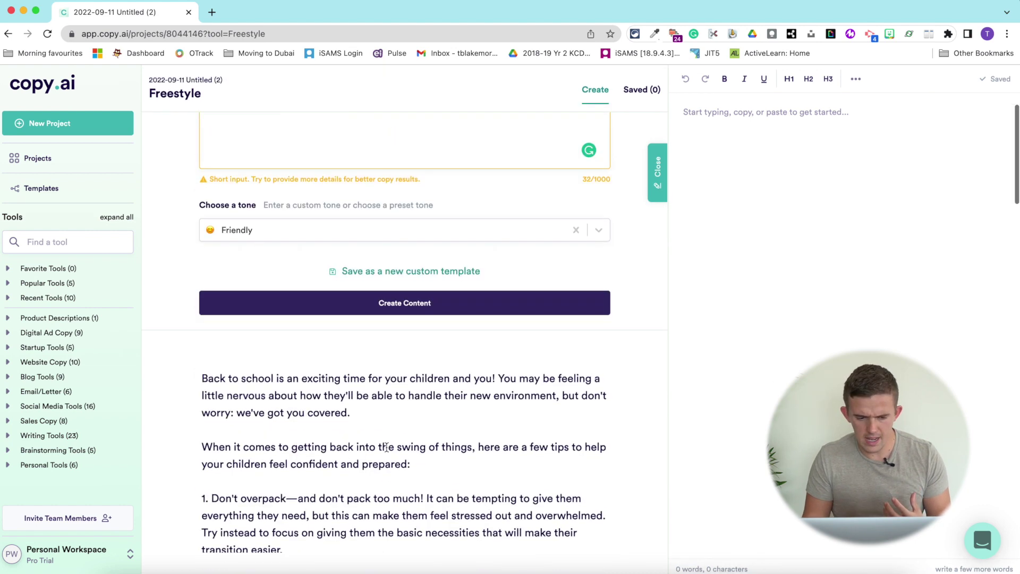
scroll(387, 451, "up", 3)
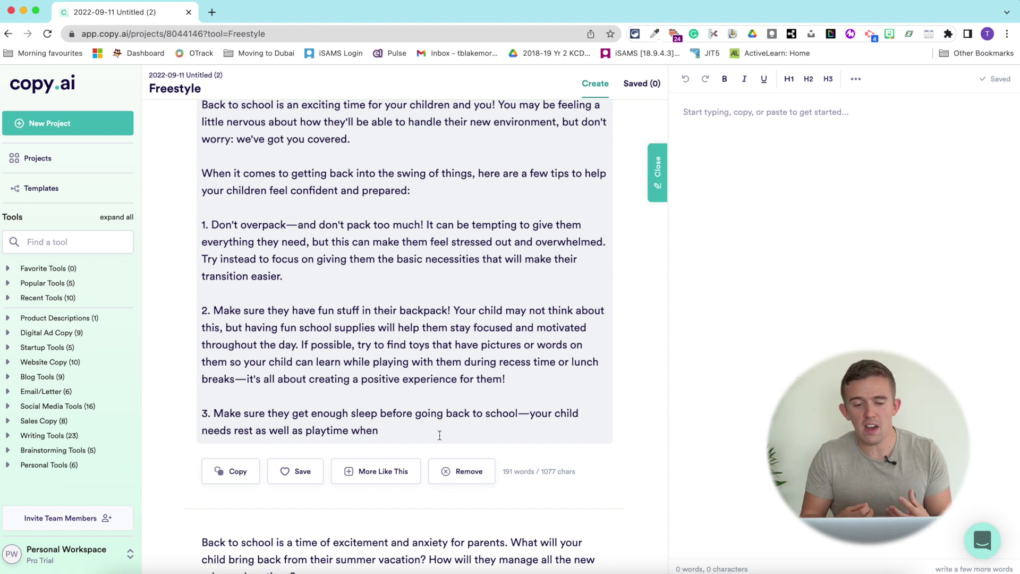
scroll(439, 435, "down", 8)
scroll(439, 435, "up", 2)
scroll(439, 435, "up", 8)
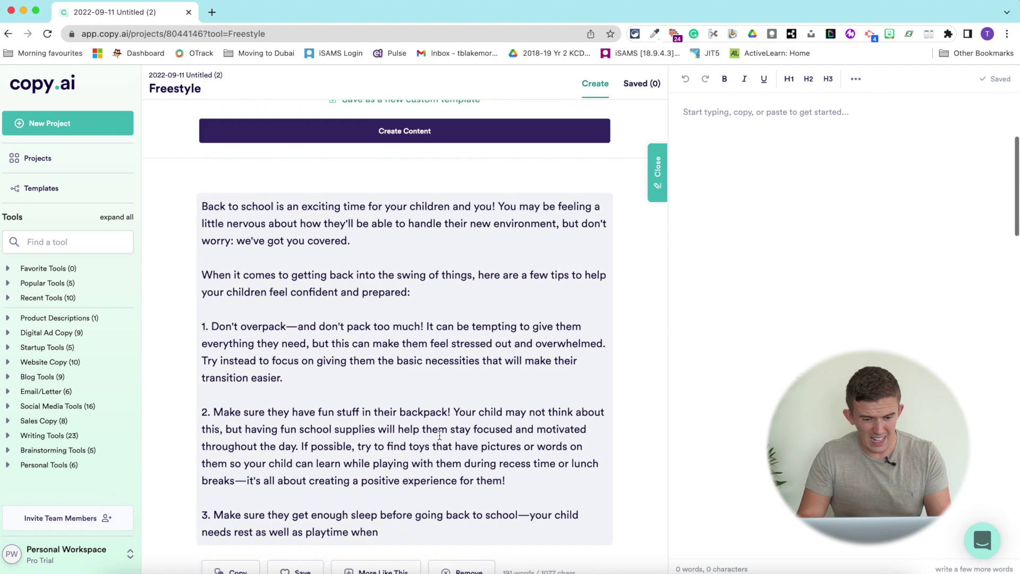
scroll(440, 435, "down", 3)
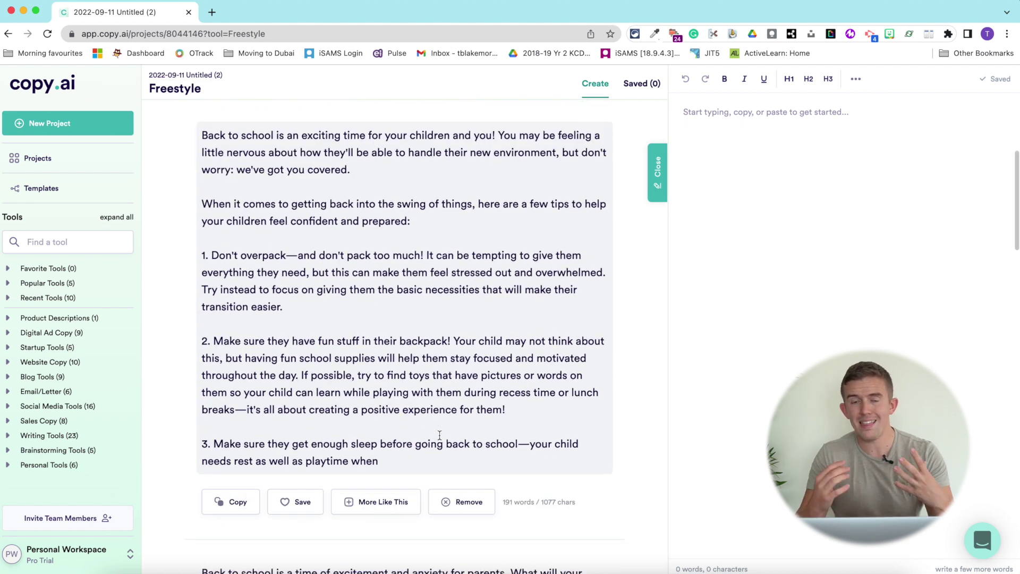
scroll(439, 435, "down", 2)
scroll(440, 435, "up", 1)
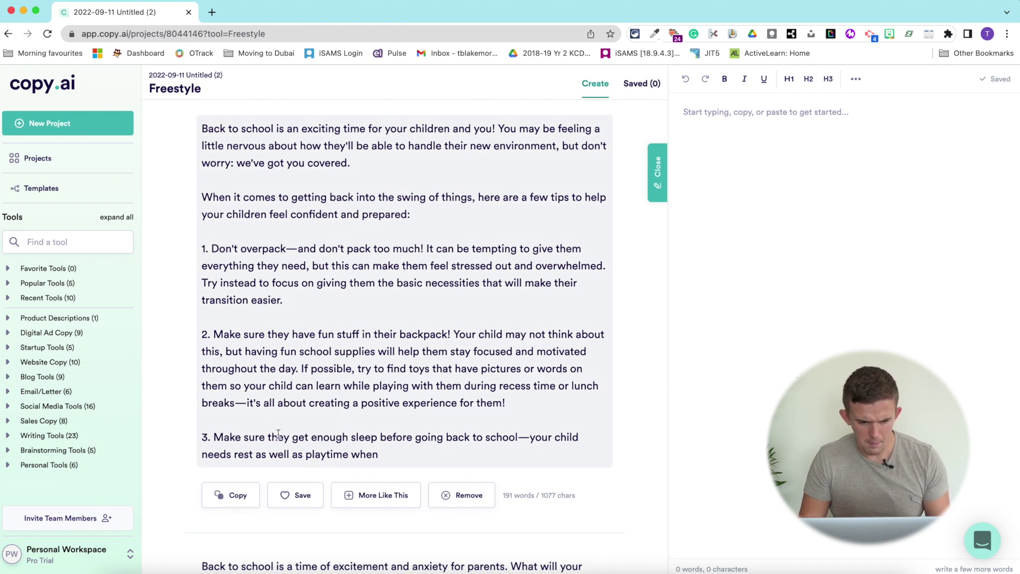
scroll(398, 444, "down", 2)
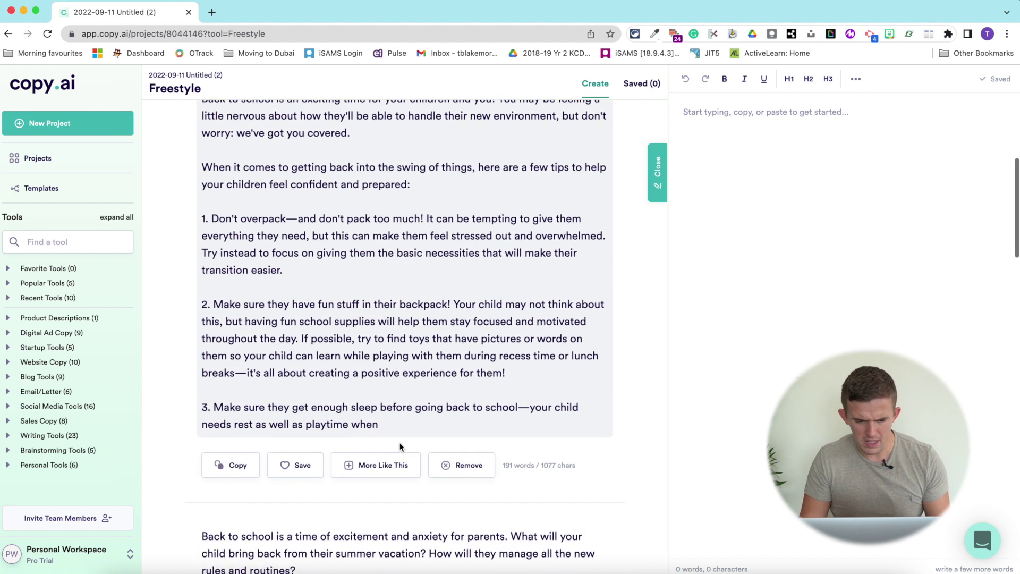
left_click(236, 444)
Paste the first draft into the editor, then paste the second draft below it
left_click(740, 125)
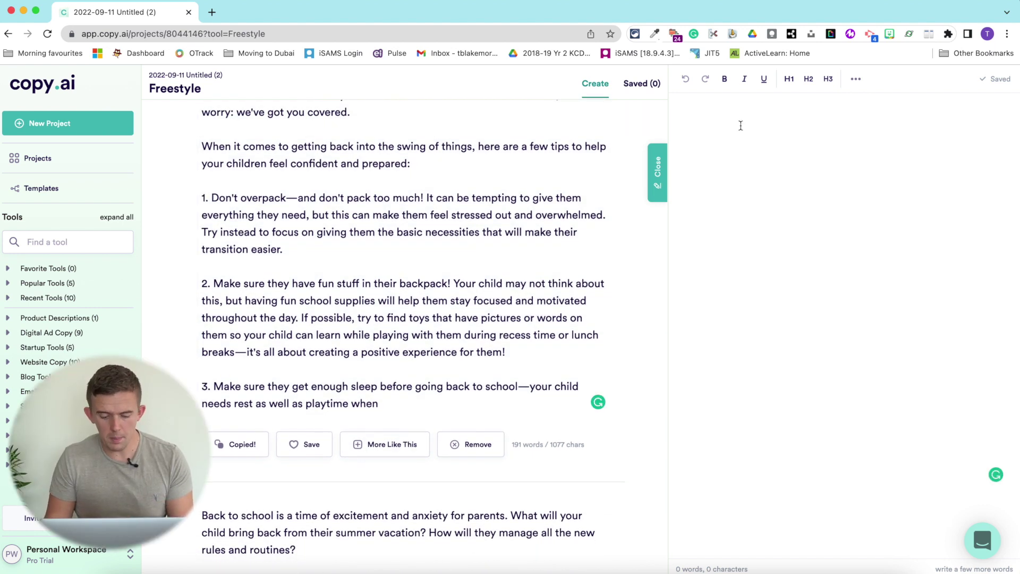
key("super+v")
scroll(264, 362, "down", 10)
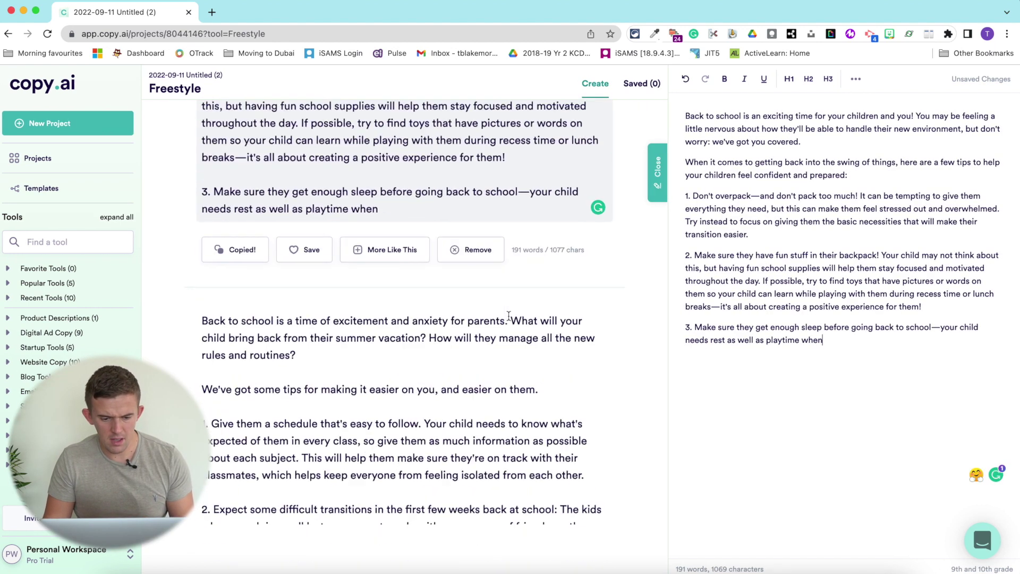
left_click(234, 517)
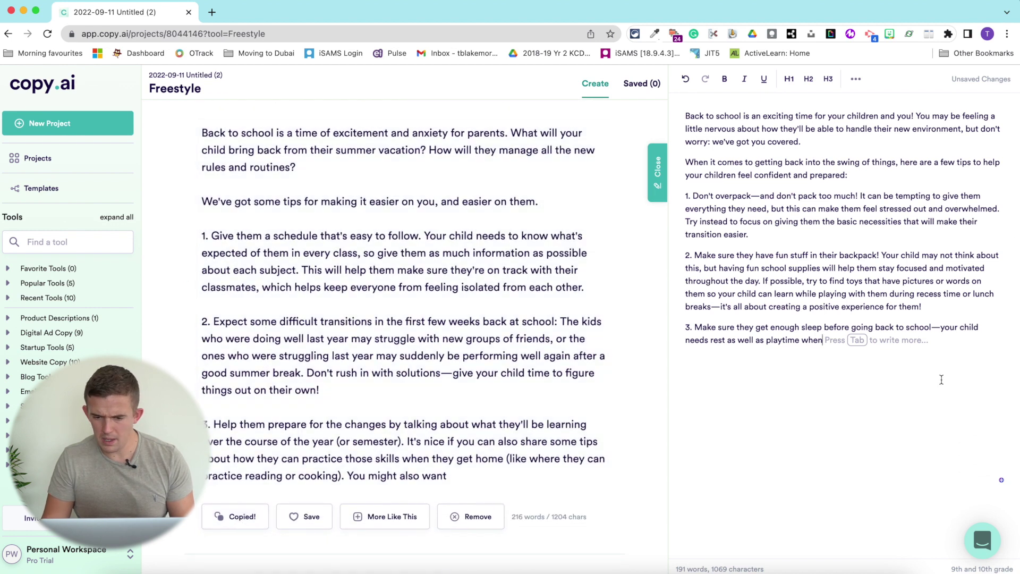
key("Return")
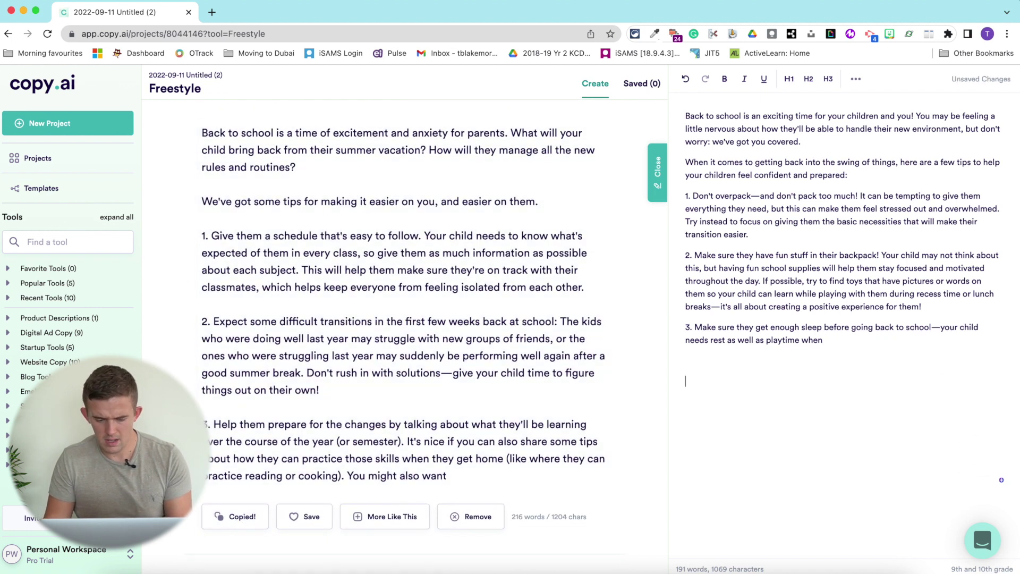
key("ctrl+v")
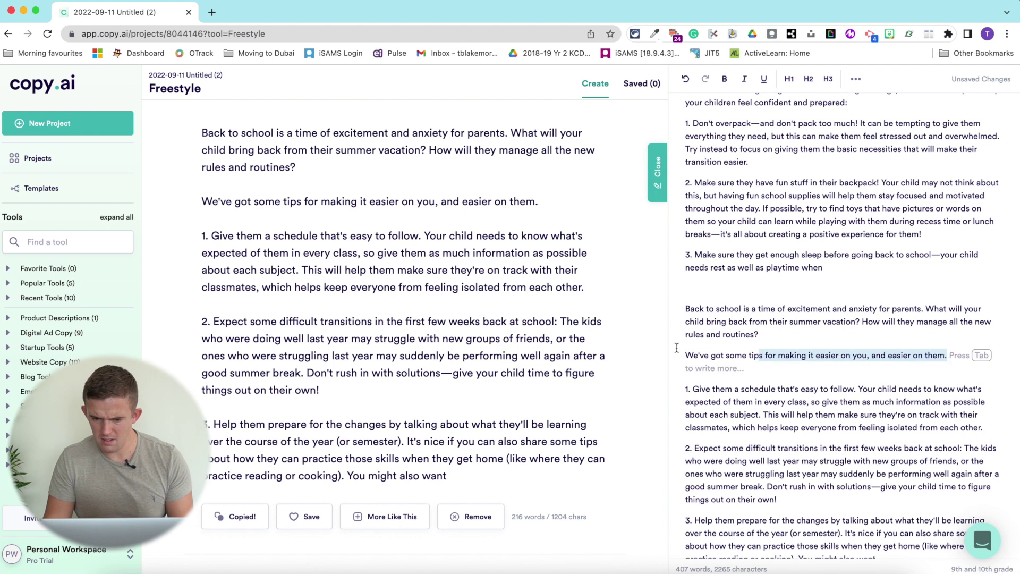
Delete the second draft's intro paragraphs and blank lines so its tips follow tip 3
left_click_drag(677, 348, 685, 306)
key("BackSpace")
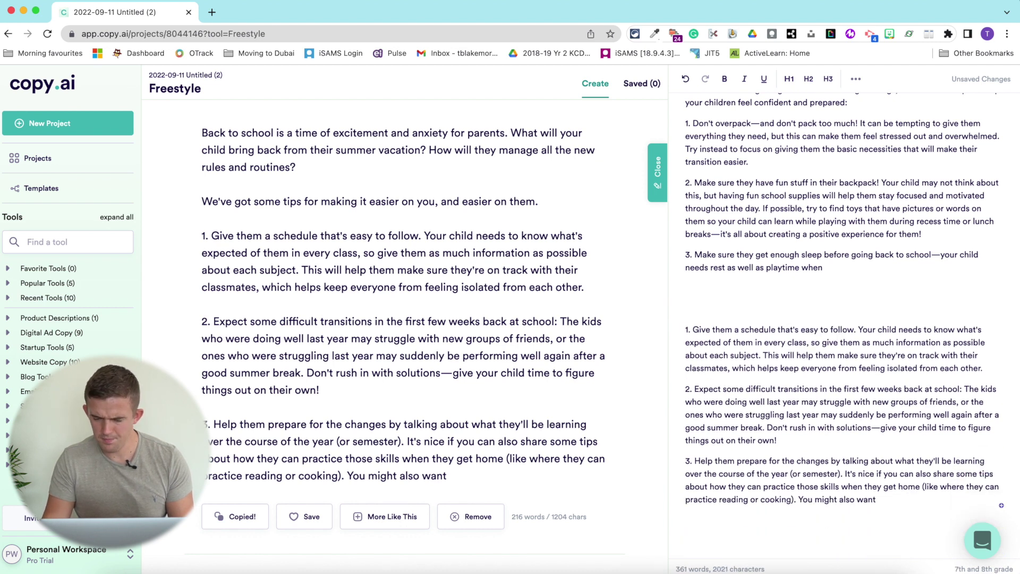
key("BackSpace")
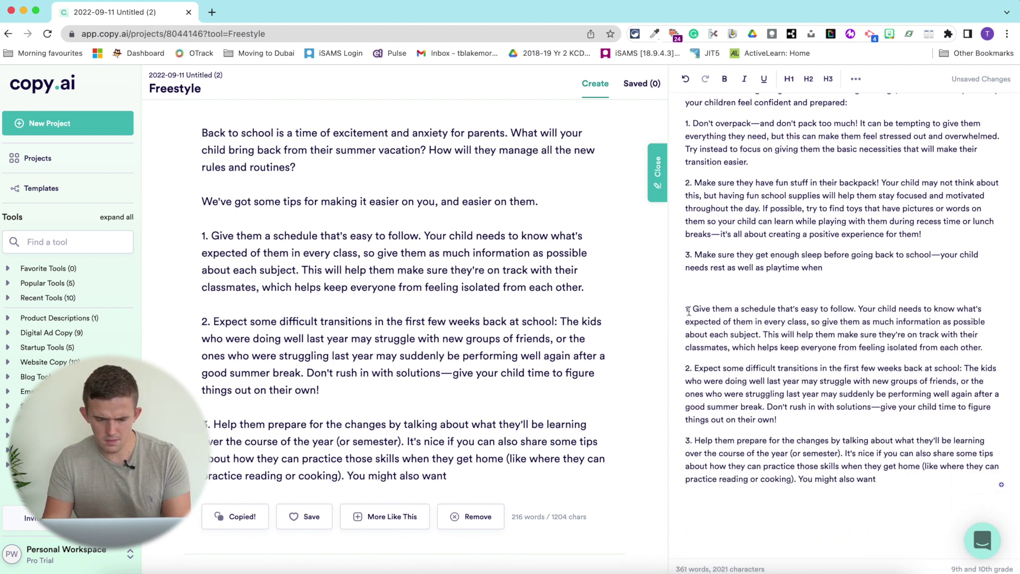
scroll(704, 215, "up", 3)
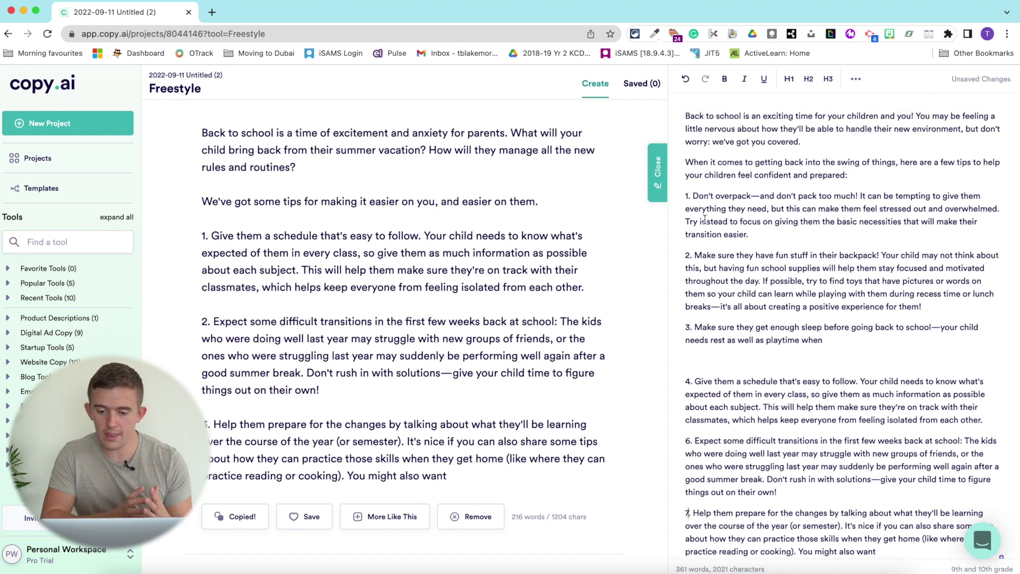
left_click(706, 352)
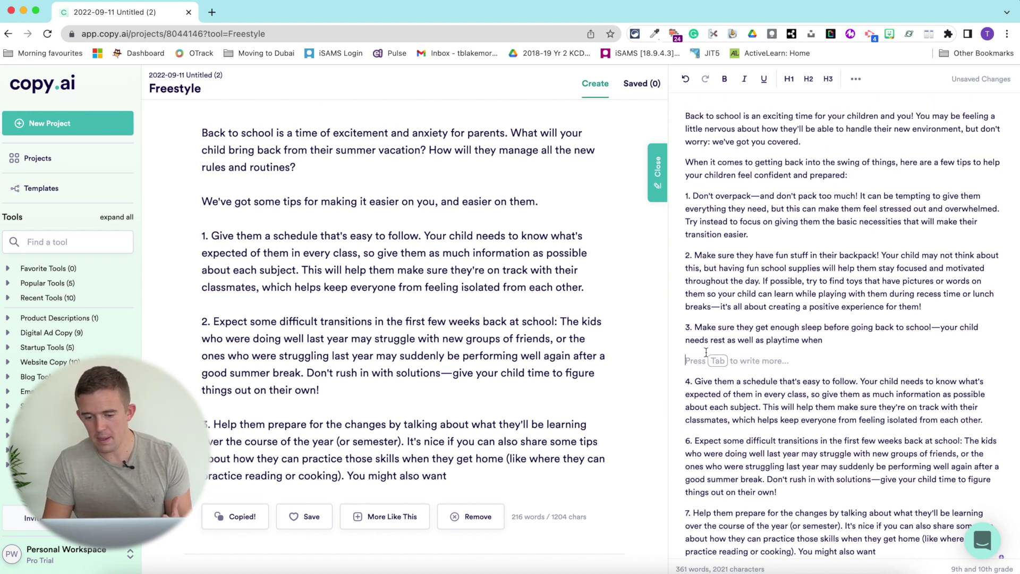
key("BackSpace")
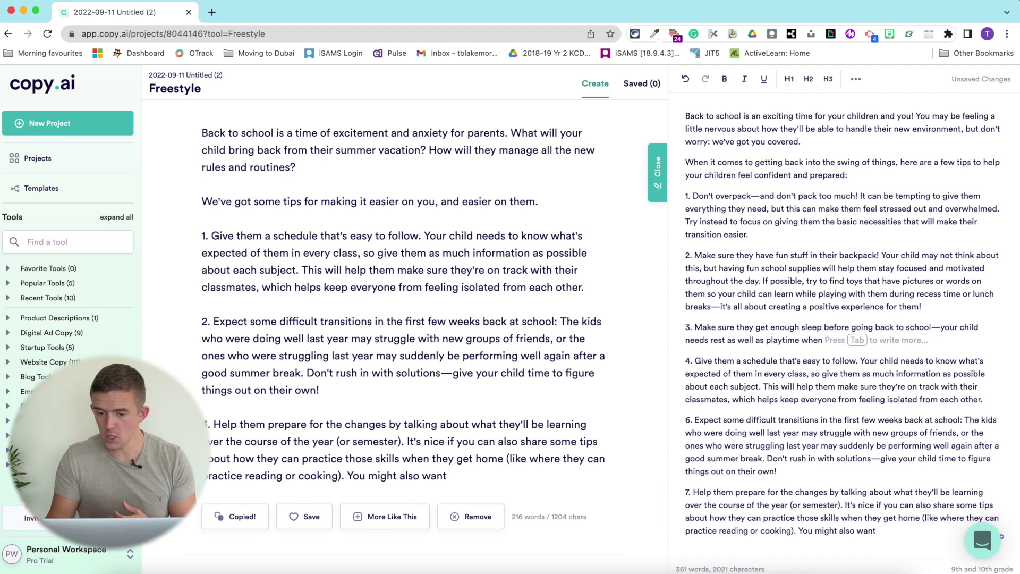